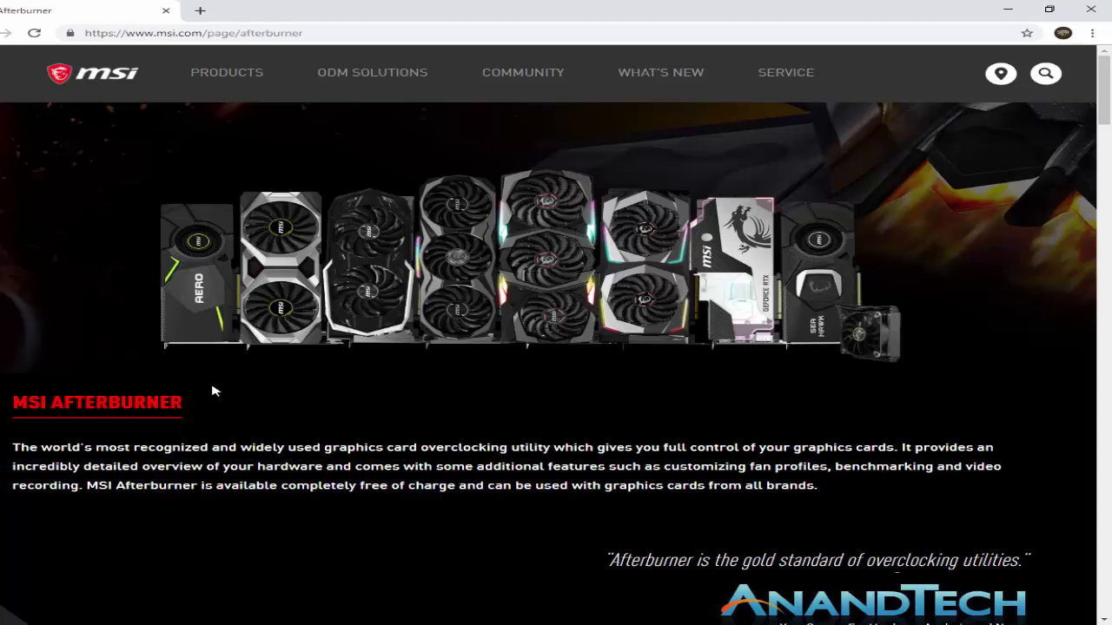
# Step: Start downloading the standard MSI Afterburner setup from the msi.com/page/afterburner page
pyautogui.moveTo(84, 33); pyautogui.dragTo(323, 31)
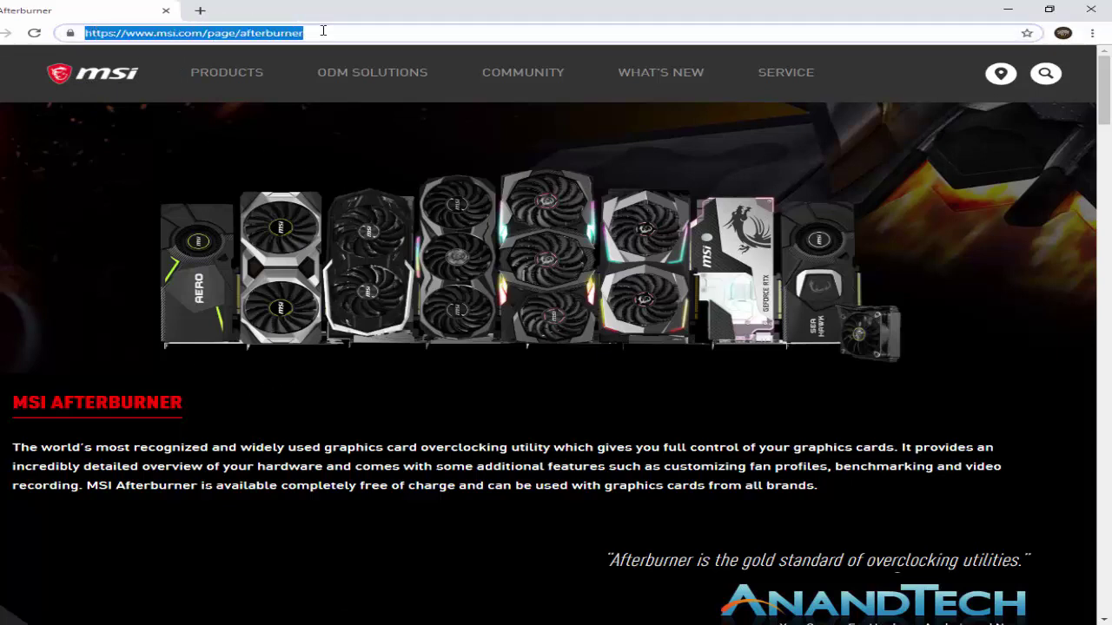
pyautogui.click(317, 370)
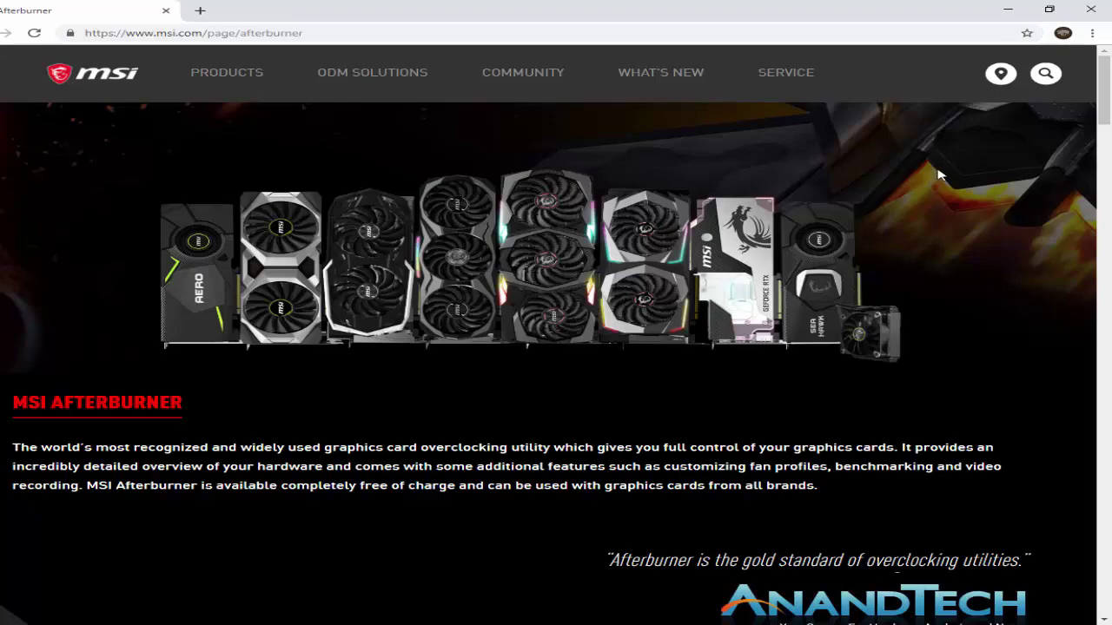
pyautogui.moveTo(1109, 104); pyautogui.dragTo(992, 601)
pyautogui.scroll(2, 382, 419)
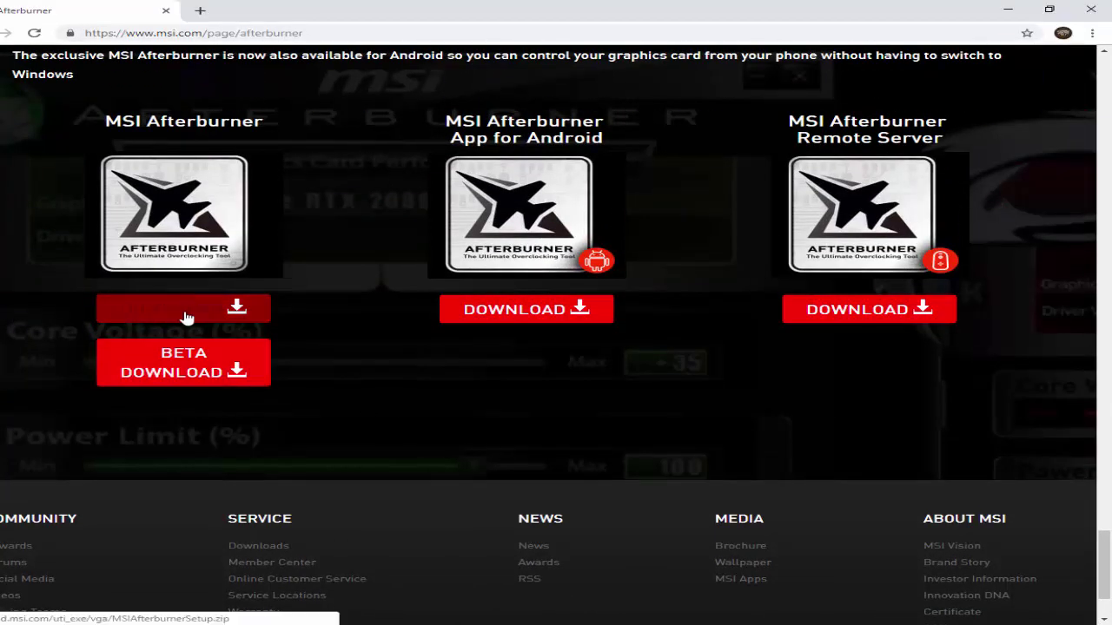
pyautogui.click(186, 318)
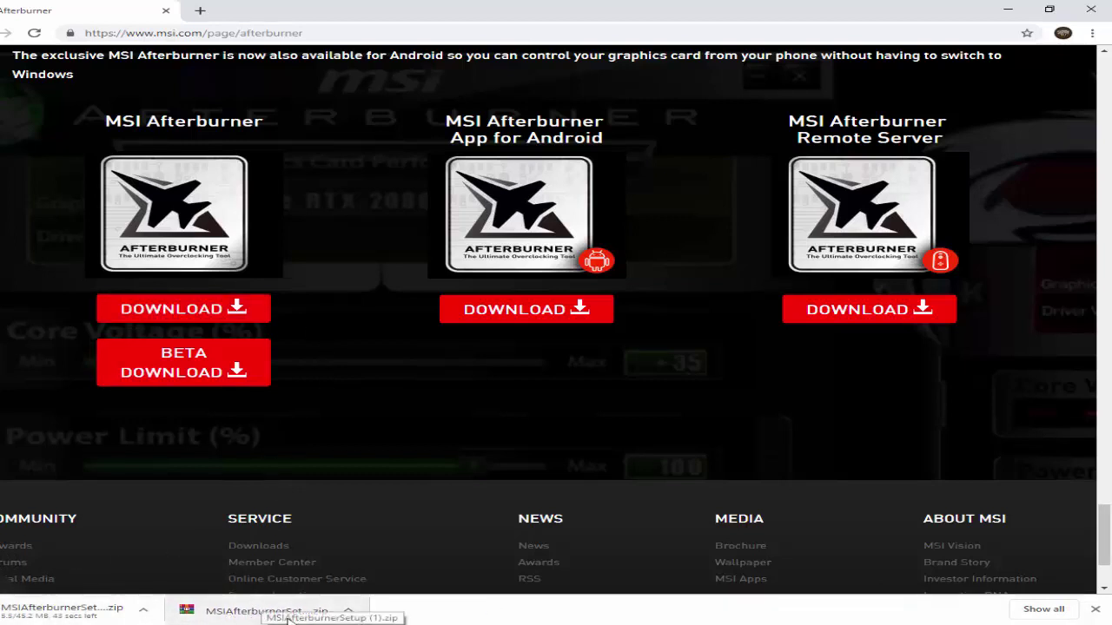
# Step: Cancel the running MSI Afterburner download and close the browser
pyautogui.rightClick(61, 615)
pyautogui.click(97, 599)
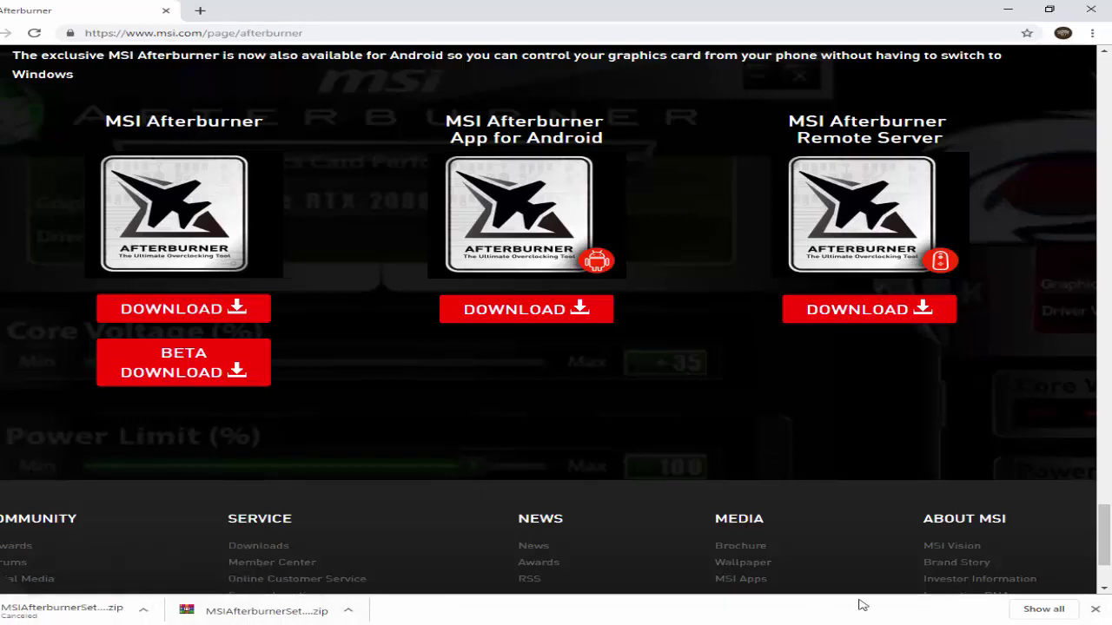
pyautogui.click(1096, 611)
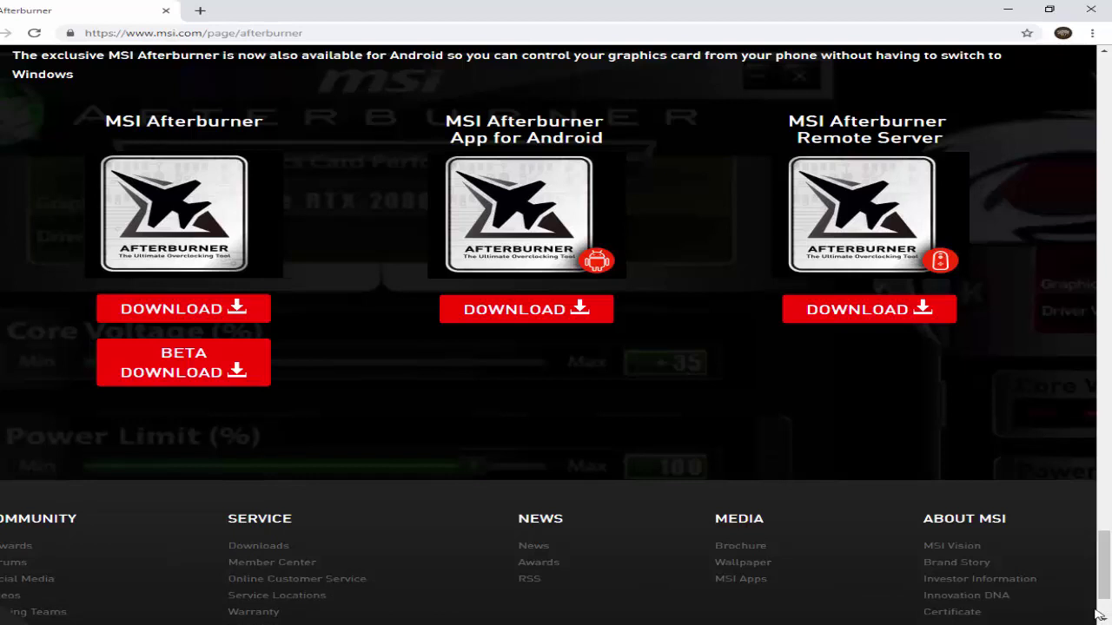
pyautogui.click(1092, 9)
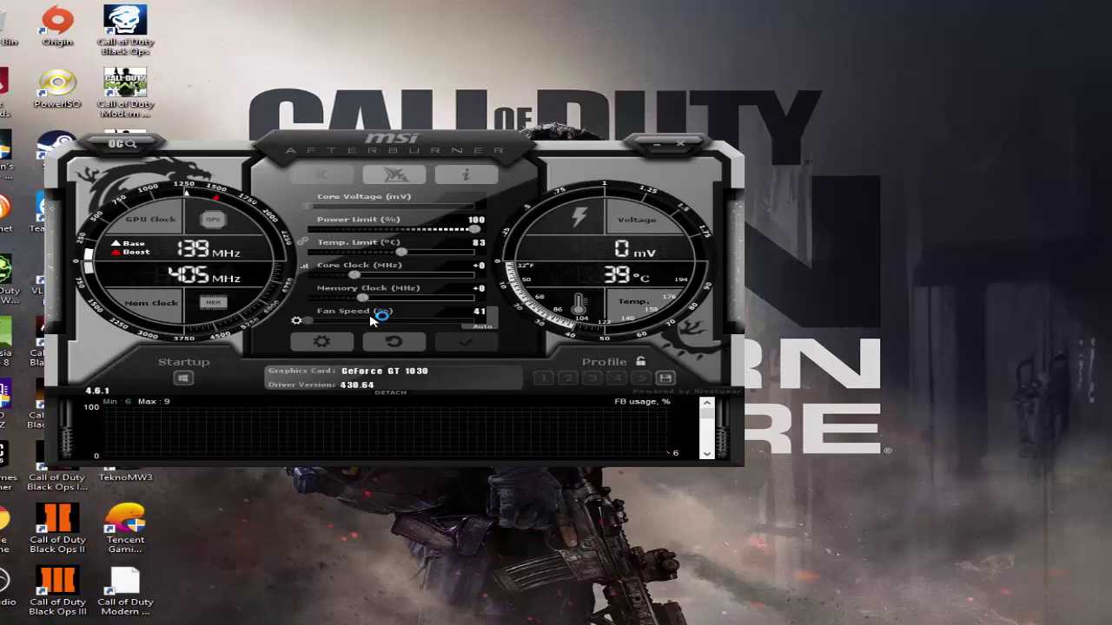
# Step: Minimize RivaTuner Statistics Server and open the Monitoring settings in the MSI Afterburner properties
pyautogui.moveTo(389, 152); pyautogui.dragTo(551, 148)
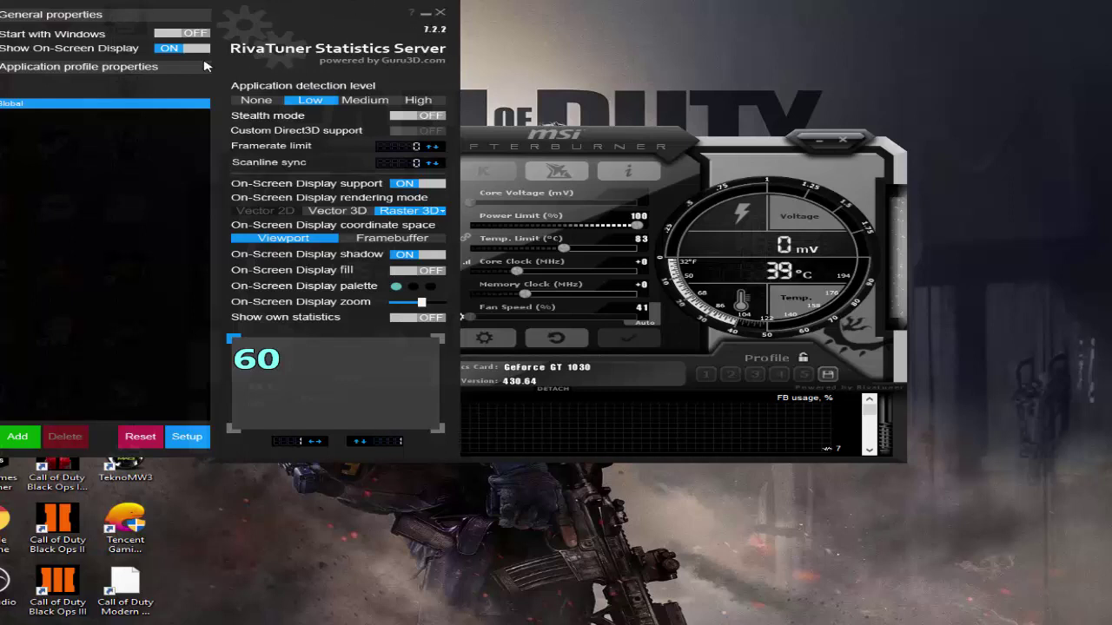
pyautogui.click(426, 13)
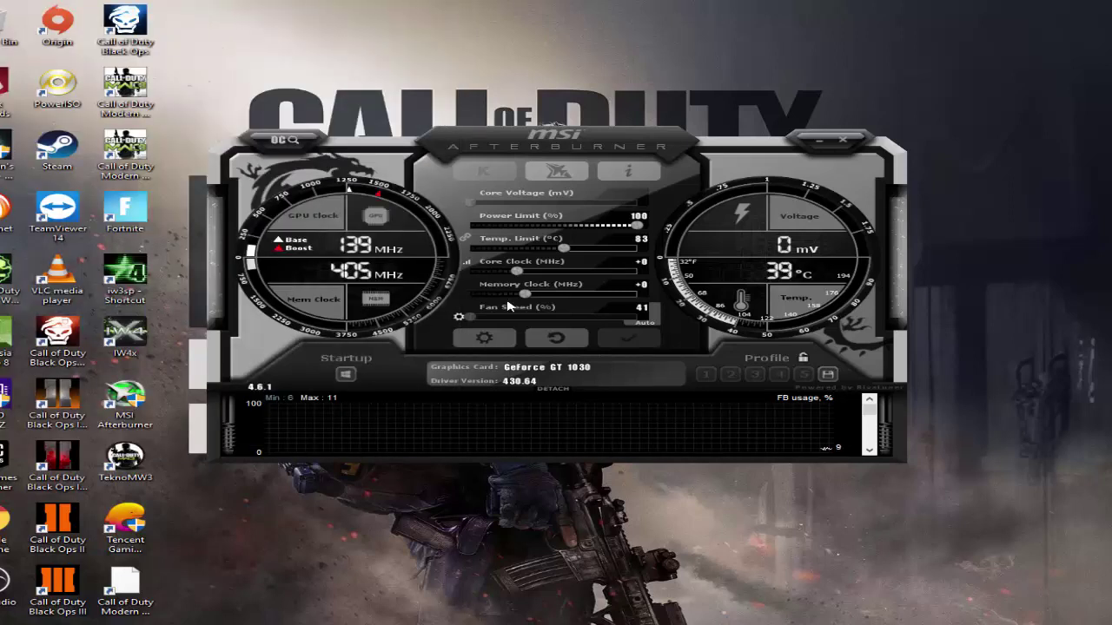
pyautogui.click(484, 339)
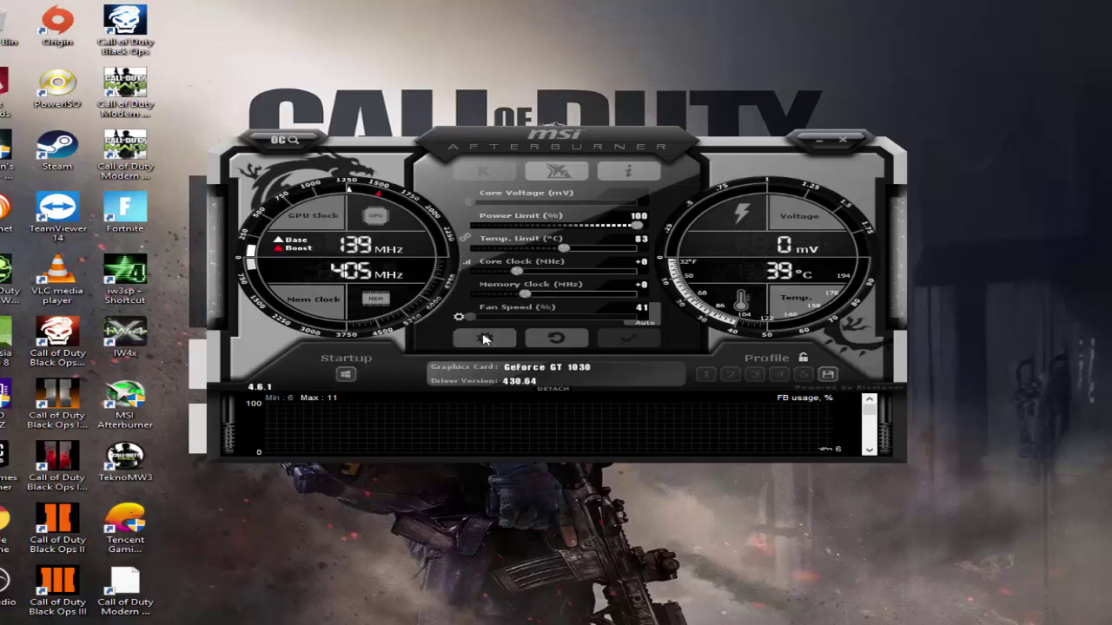
pyautogui.click(338, 165)
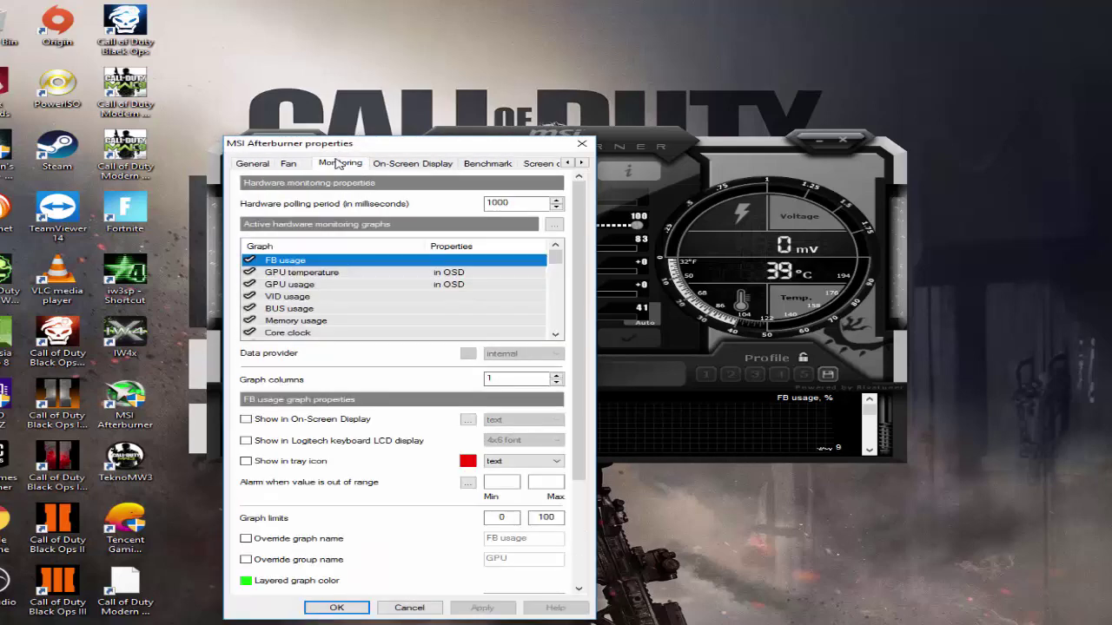
# Step: Select the GPU temperature graph and switch its monitoring off and back on
pyautogui.click(466, 274)
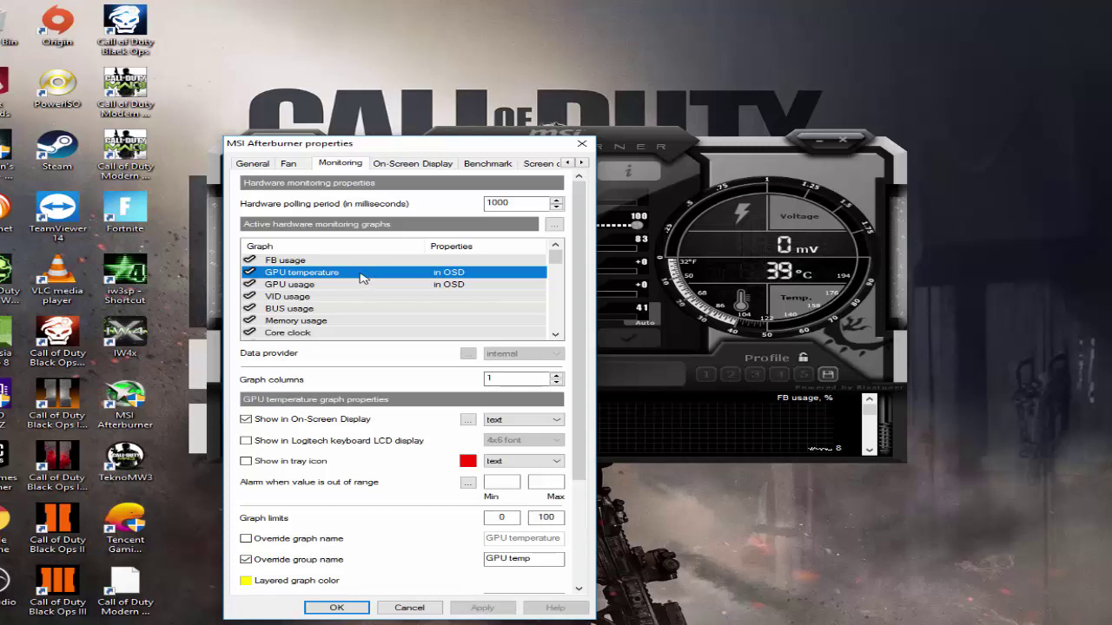
pyautogui.click(250, 273)
pyautogui.click(251, 272)
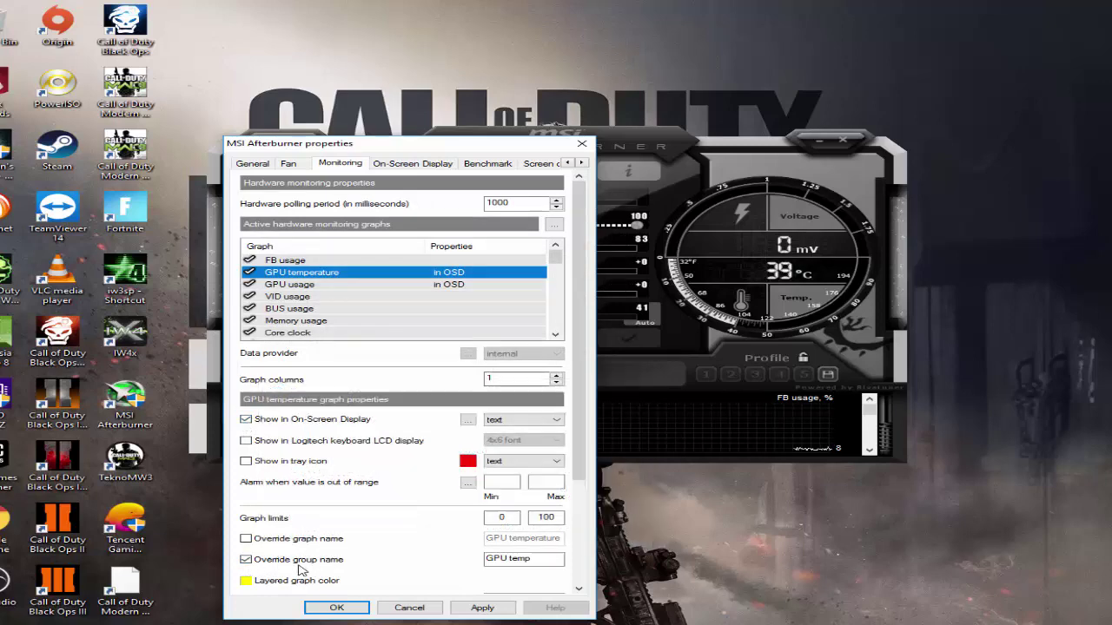
# Step: Try GT 1030 temp as the GPU temperature graph's override group name, and restore GPU temp
pyautogui.moveTo(530, 559); pyautogui.dragTo(462, 561)
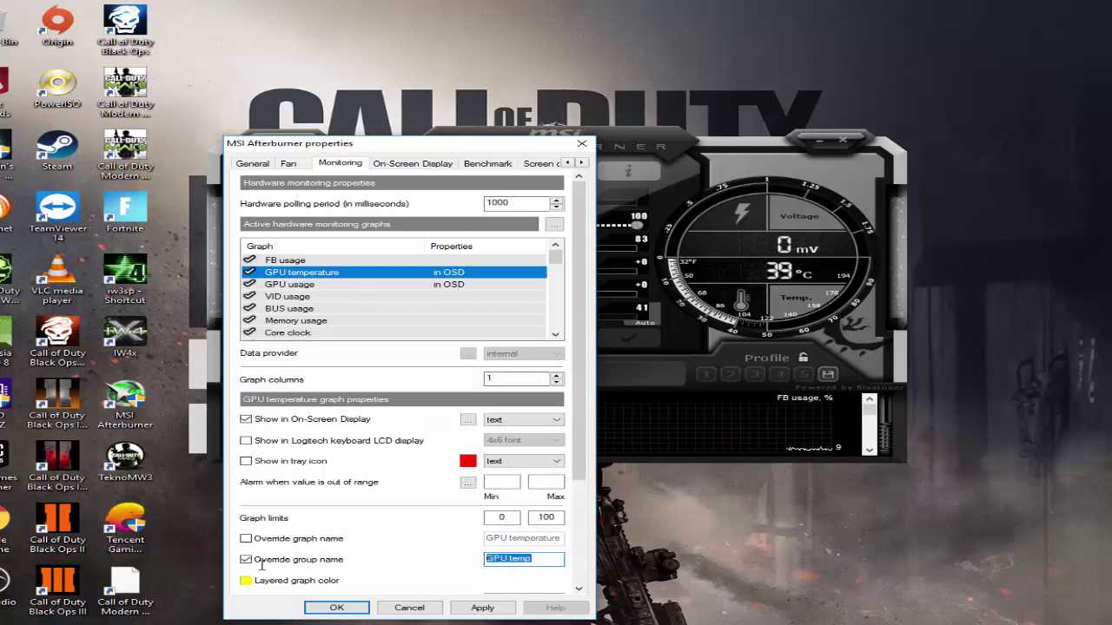
pyautogui.write('GT 103')
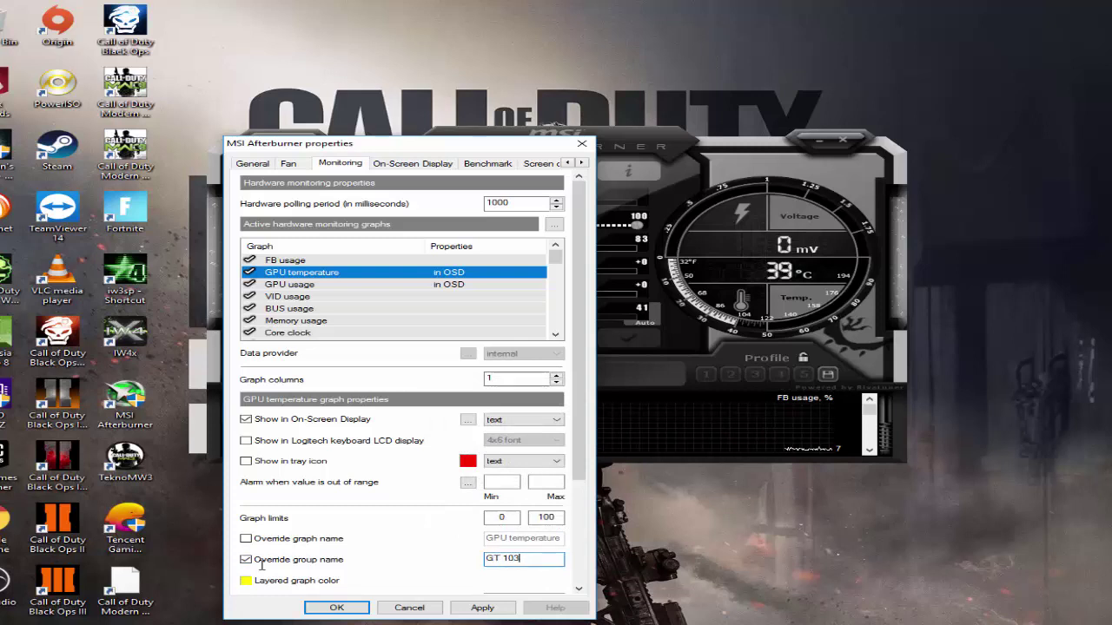
pyautogui.write('0 temp')
pyautogui.hotkey('ctrl', 'a')
pyautogui.write('G')
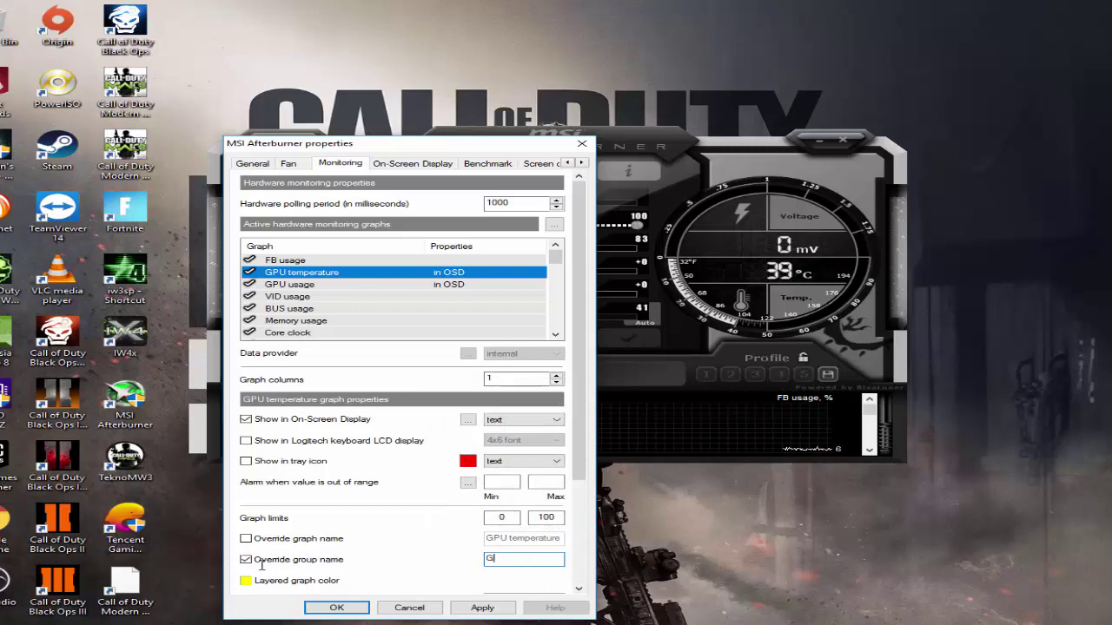
pyautogui.write('PU temp')
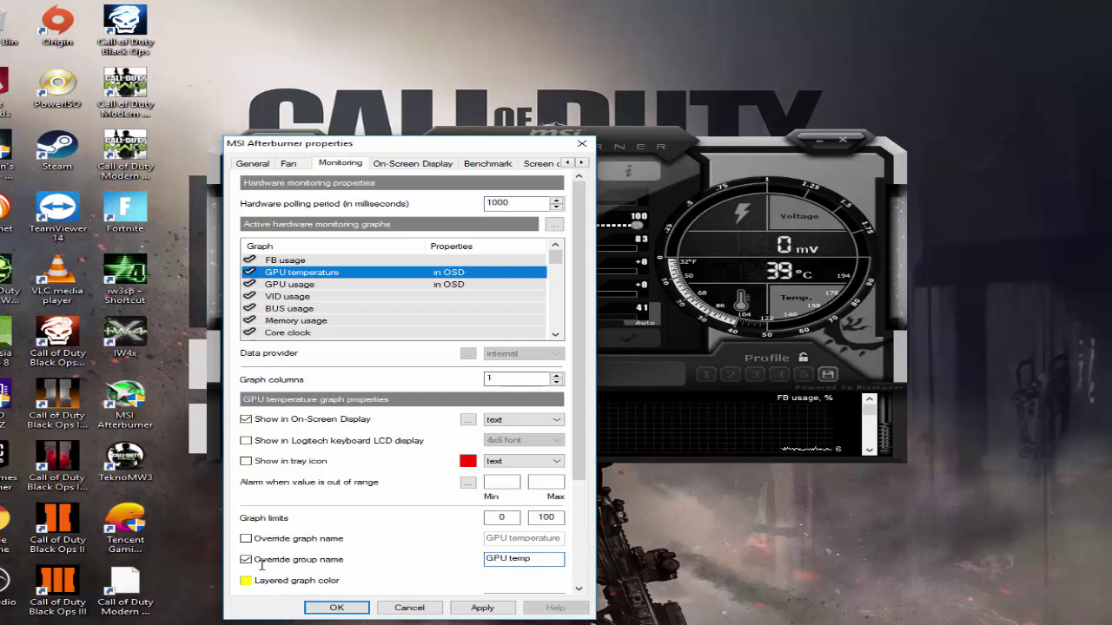
# Step: Review the on-screen display and group name settings of the GPU temperature, GPU usage and CPU usage graphs
pyautogui.click(318, 288)
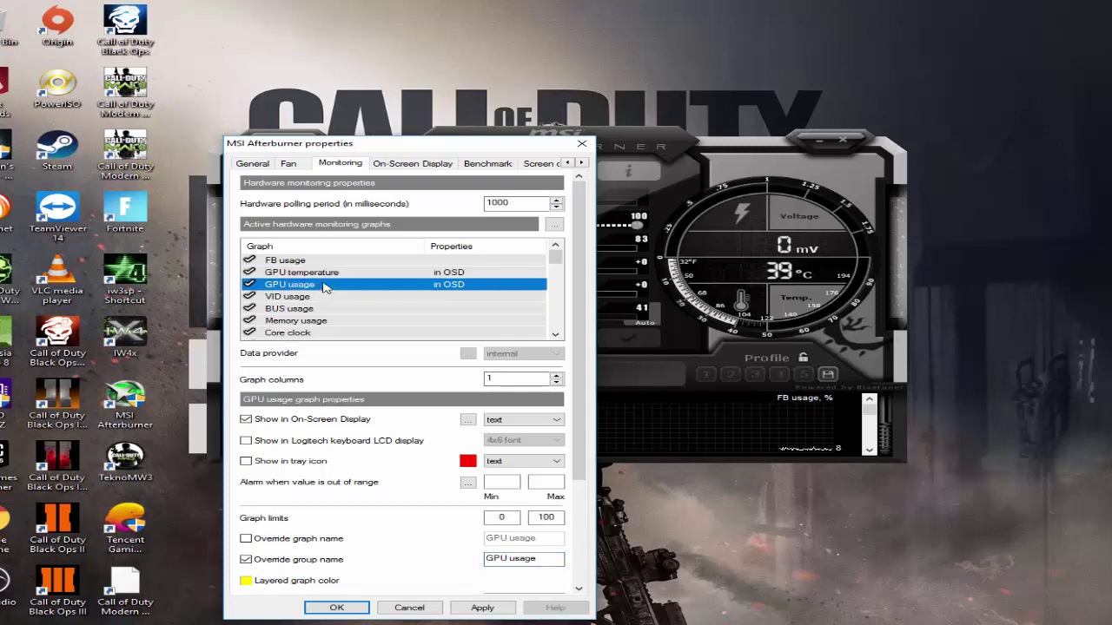
pyautogui.click(370, 274)
pyautogui.click(368, 284)
pyautogui.moveTo(555, 258); pyautogui.dragTo(557, 300)
pyautogui.click(382, 332)
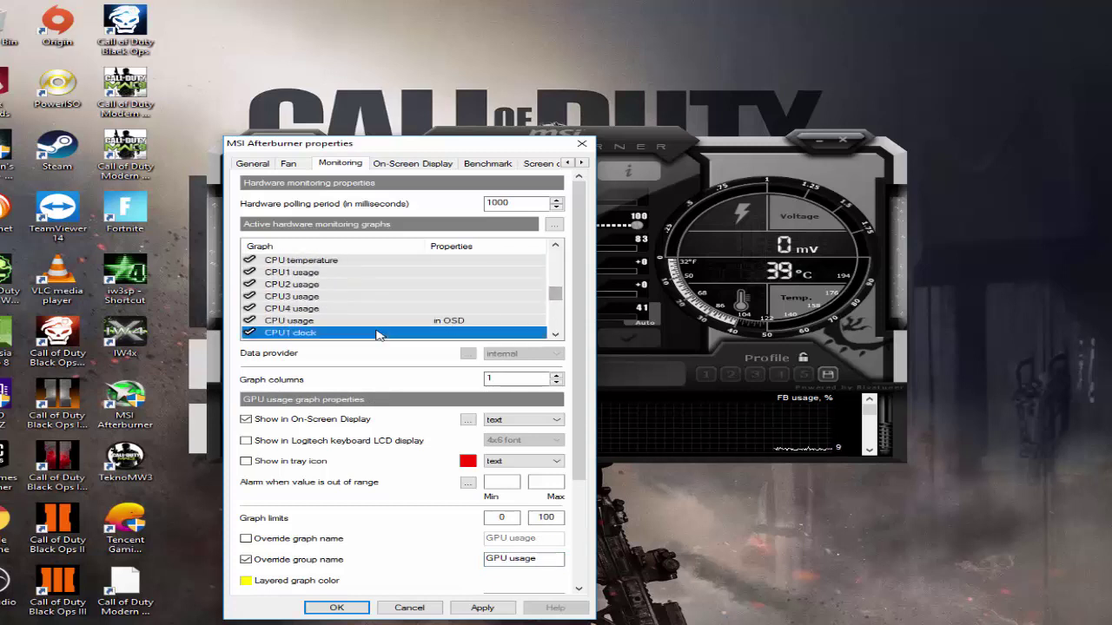
pyautogui.click(370, 321)
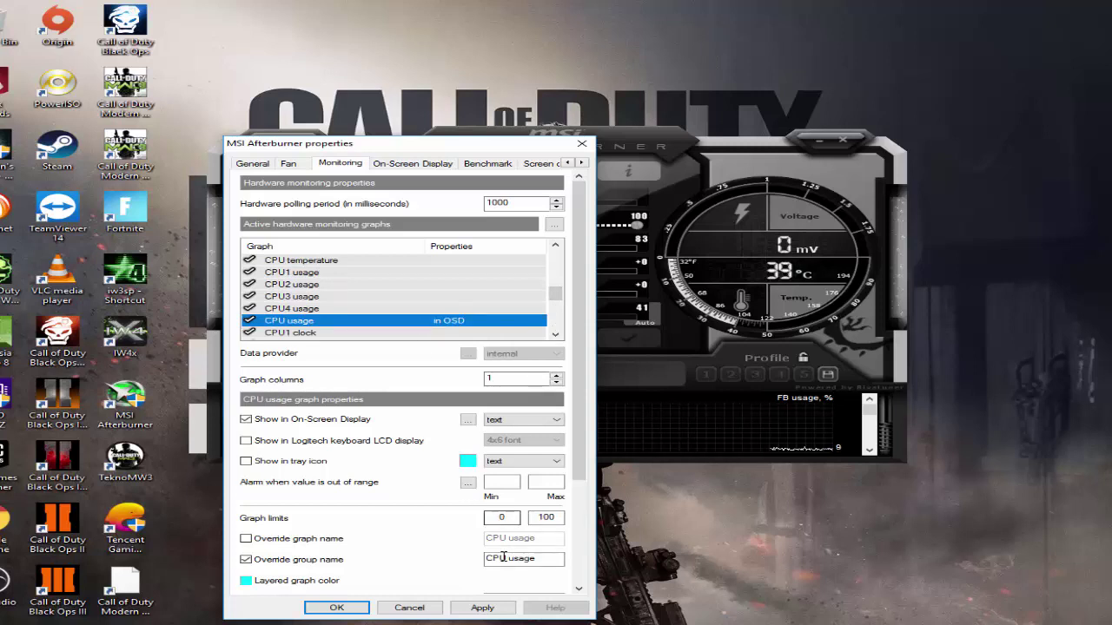
# Step: Try an i5 model name instead of CPU in the CPU usage graph's group name, and restore CPU usage
pyautogui.moveTo(488, 560); pyautogui.dragTo(504, 563)
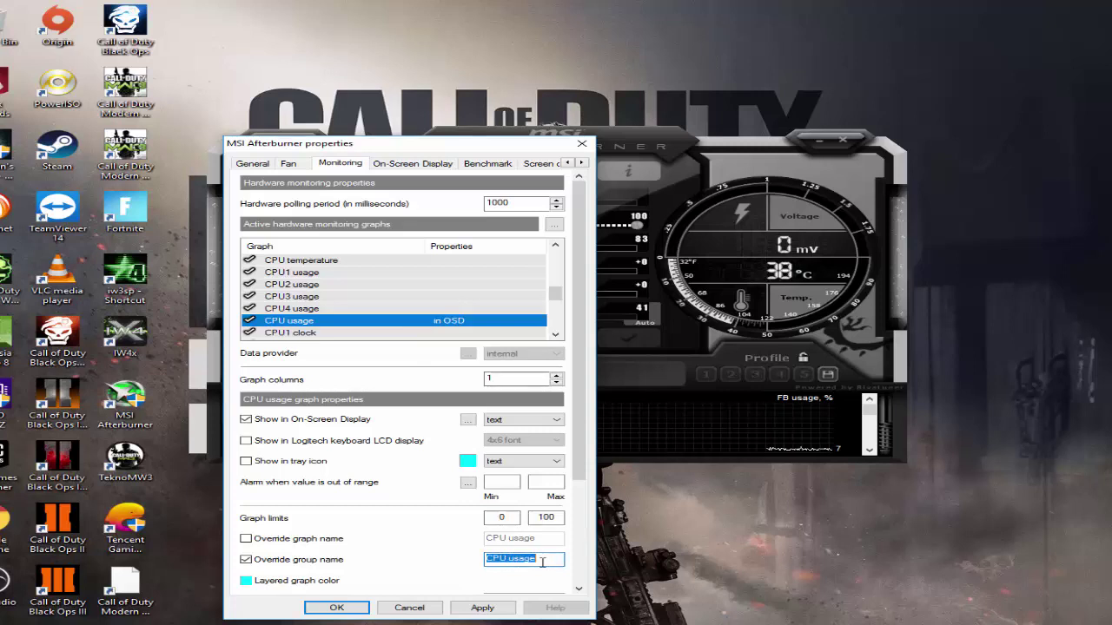
pyautogui.moveTo(488, 559); pyautogui.dragTo(503, 568)
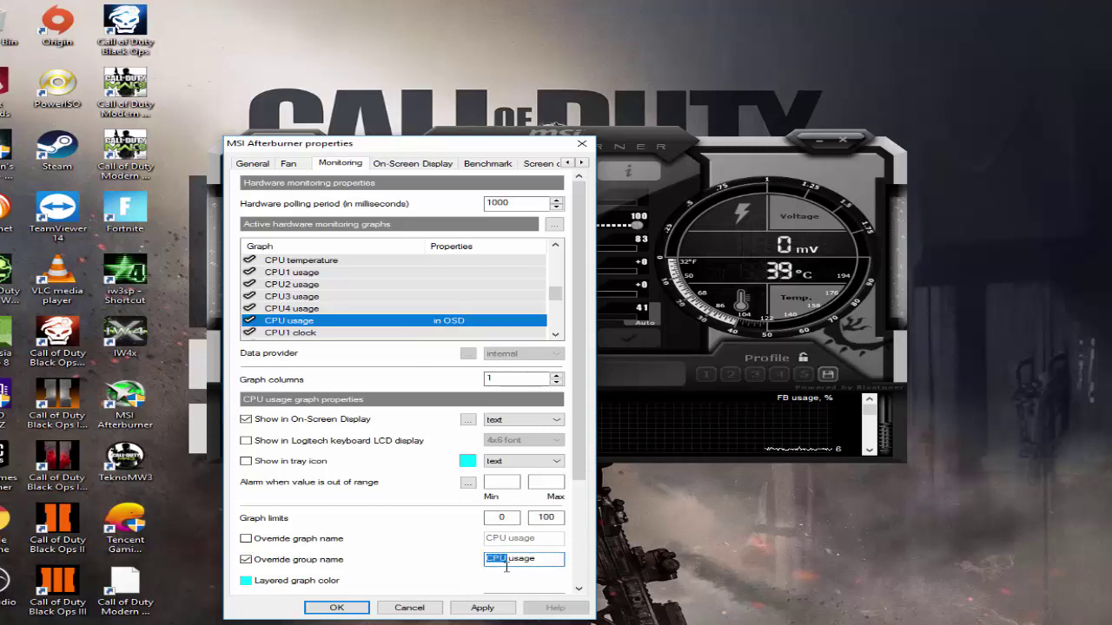
pyautogui.write('i5 37')
pyautogui.press('BackSpace')
pyautogui.write('4')
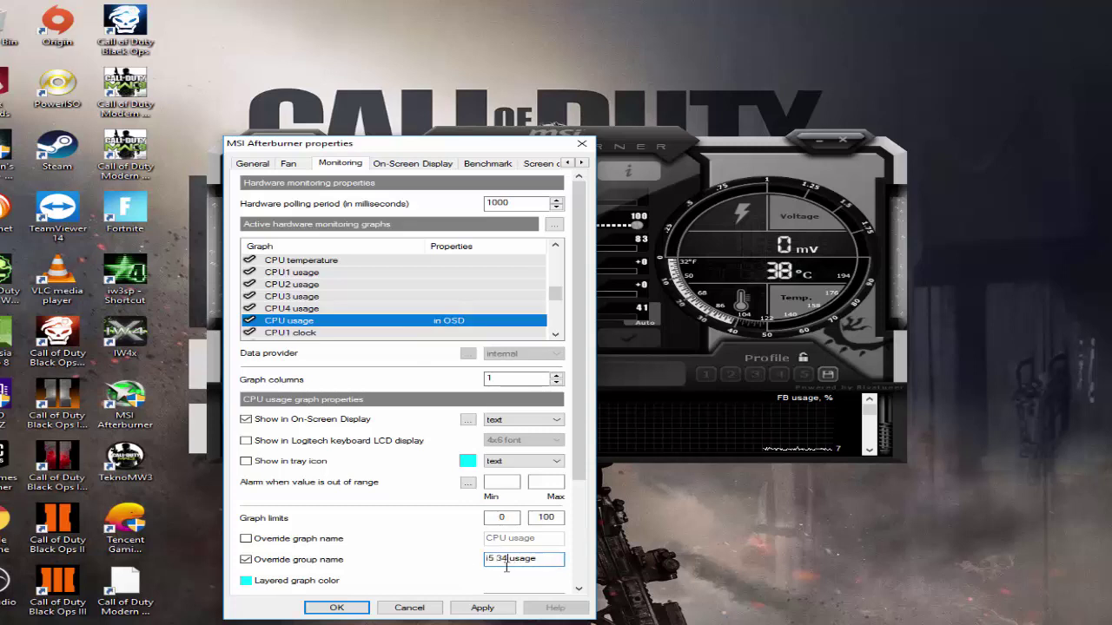
pyautogui.write('7')
pyautogui.press('BackSpace')
pyautogui.press('BackSpace')
pyautogui.press('BackSpace')
pyautogui.press('BackSpace')
pyautogui.press('BackSpace')
pyautogui.press('BackSpace')
pyautogui.write('CPU')
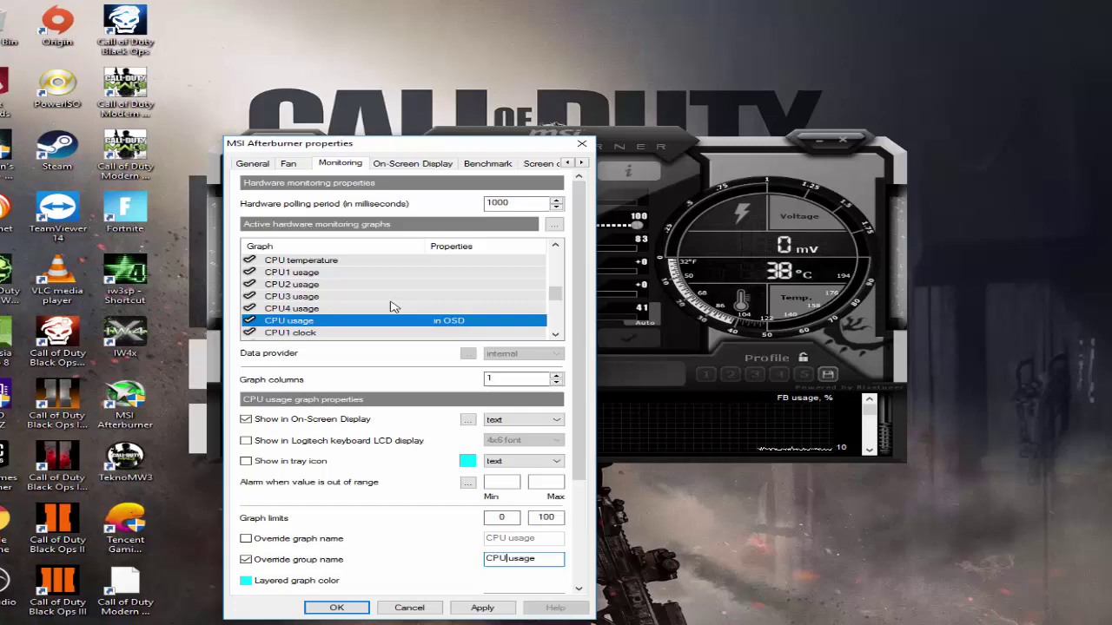
# Step: Compare the settings of the CPU1 to CPU4 usage graphs with those of the overall CPU usage graph
pyautogui.click(330, 275)
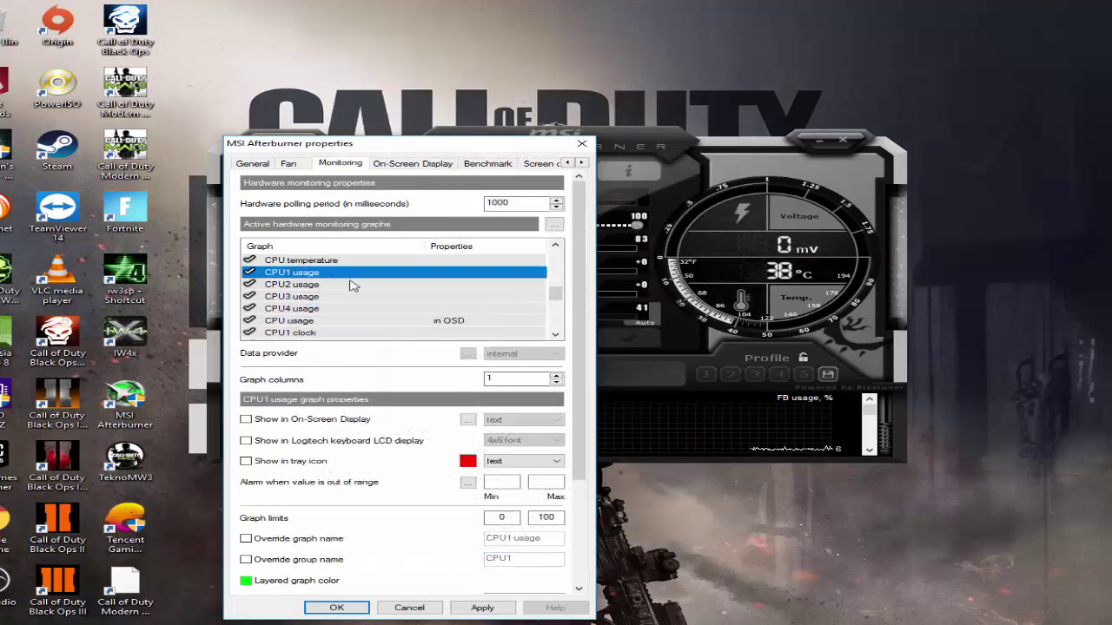
pyautogui.click(350, 284)
pyautogui.click(311, 300)
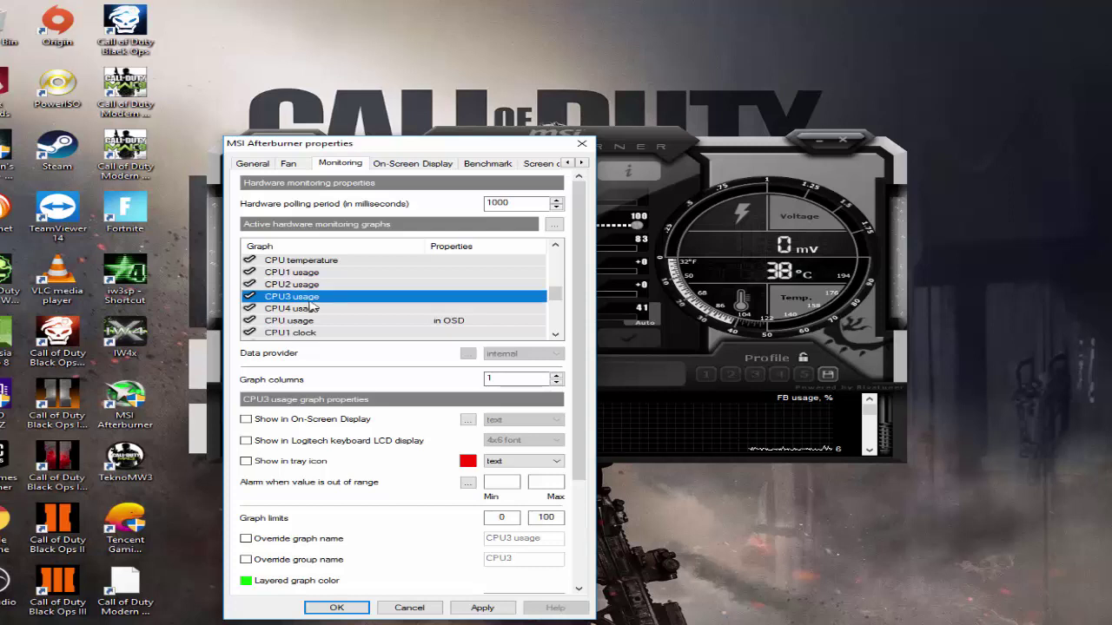
pyautogui.click(341, 310)
pyautogui.click(364, 323)
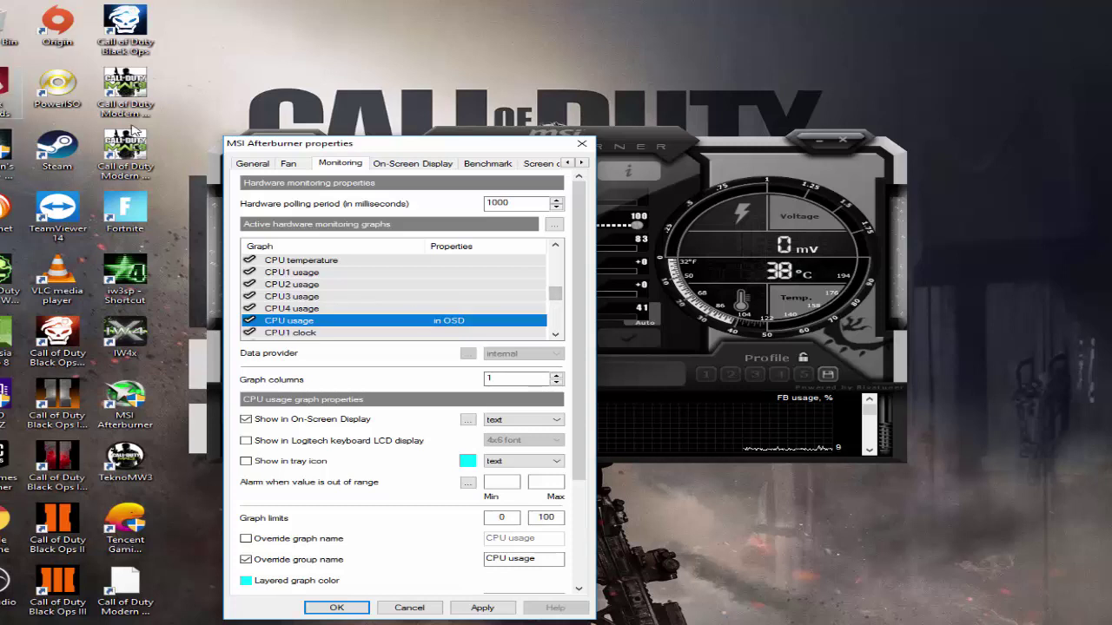
# Step: Check the on-screen display and group name settings of the RAM usage and Framerate graphs
pyautogui.moveTo(556, 293); pyautogui.dragTo(560, 320)
pyautogui.click(355, 273)
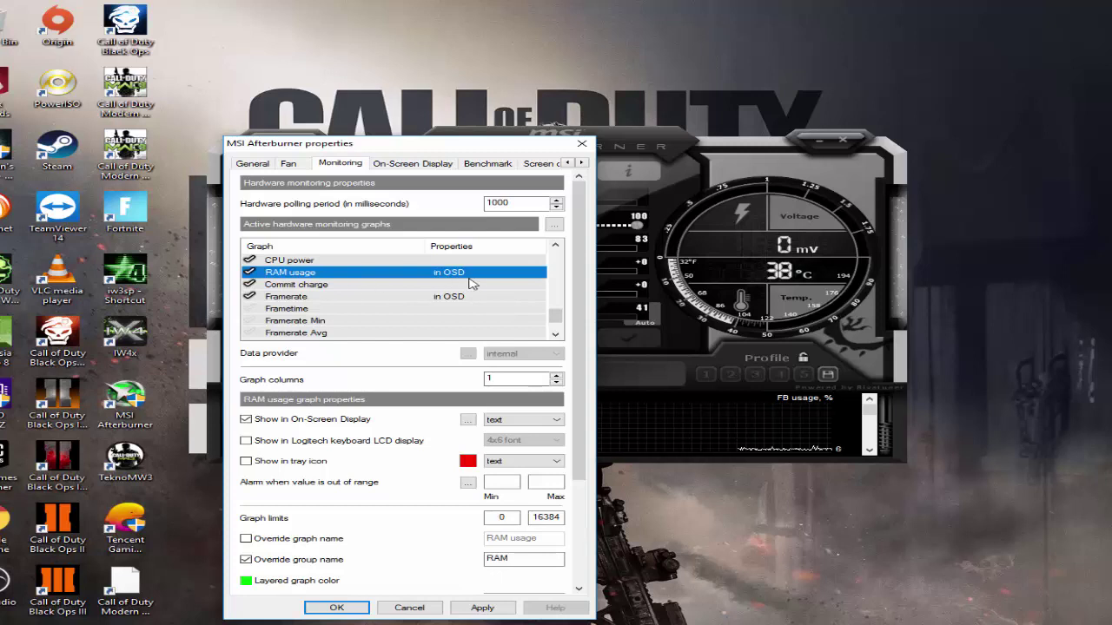
pyautogui.click(324, 299)
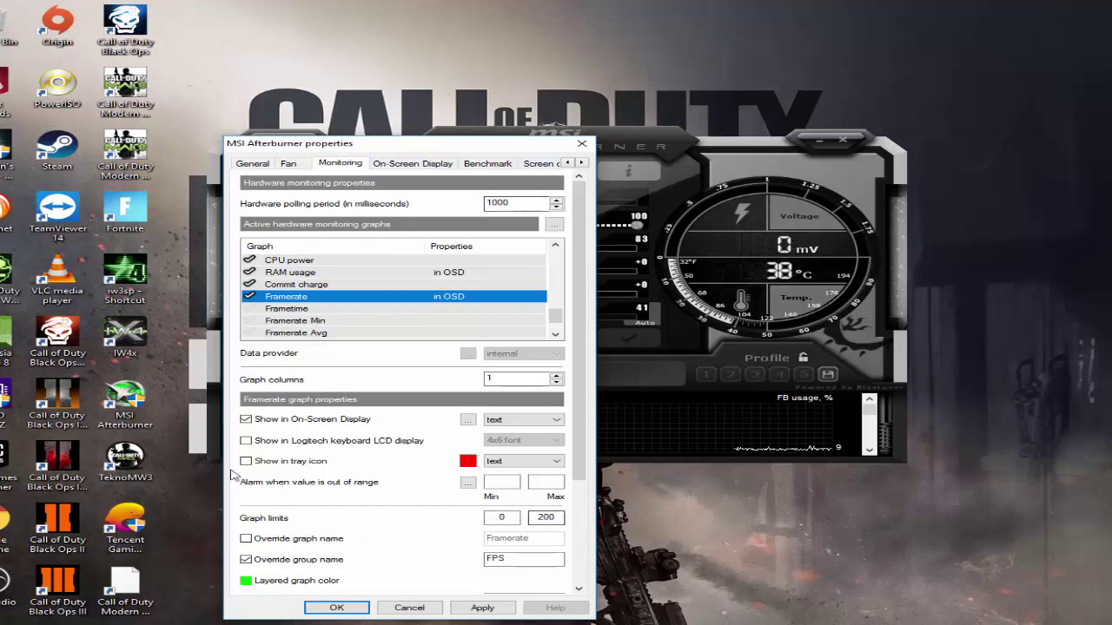
# Step: Open the video capture settings and examine the capture hotkey, quality, framerate and framerate limit options
pyautogui.click(540, 165)
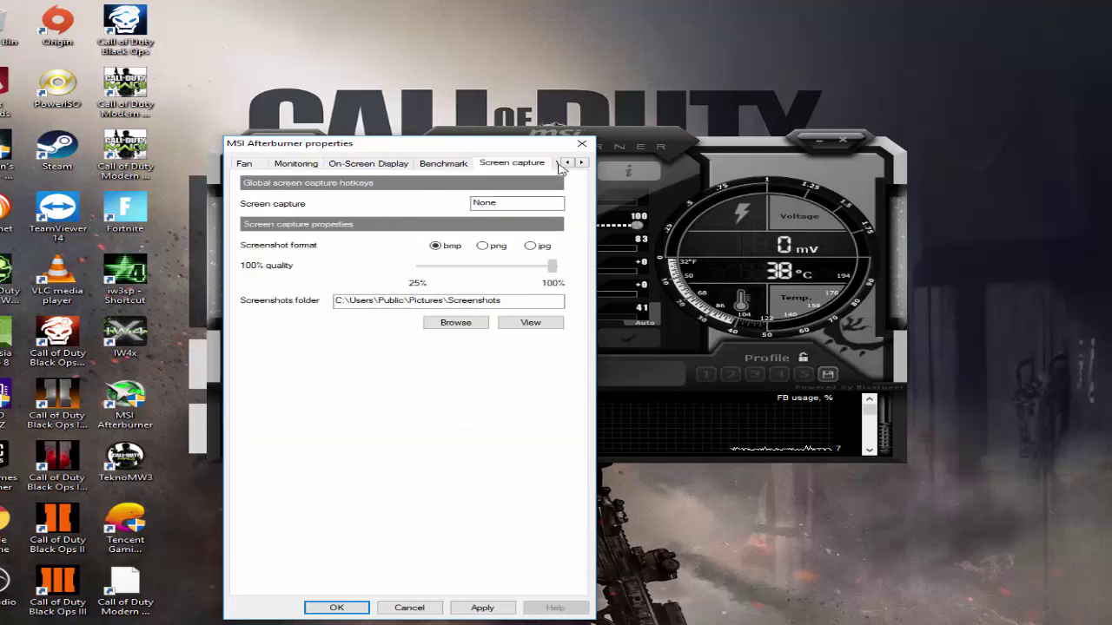
pyautogui.click(560, 167)
pyautogui.click(547, 165)
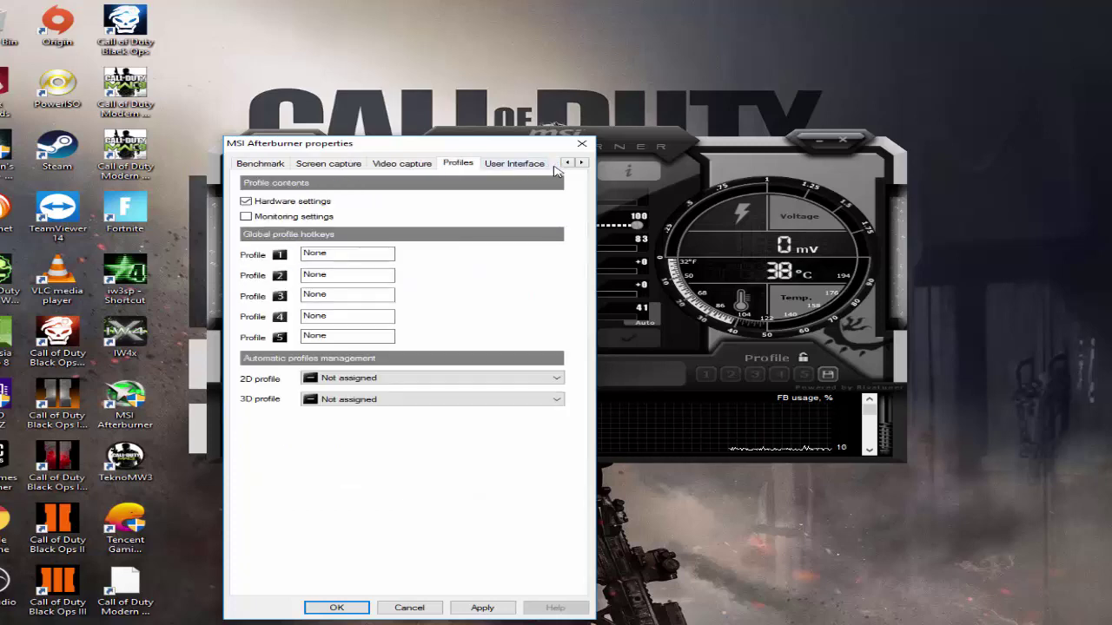
pyautogui.click(386, 168)
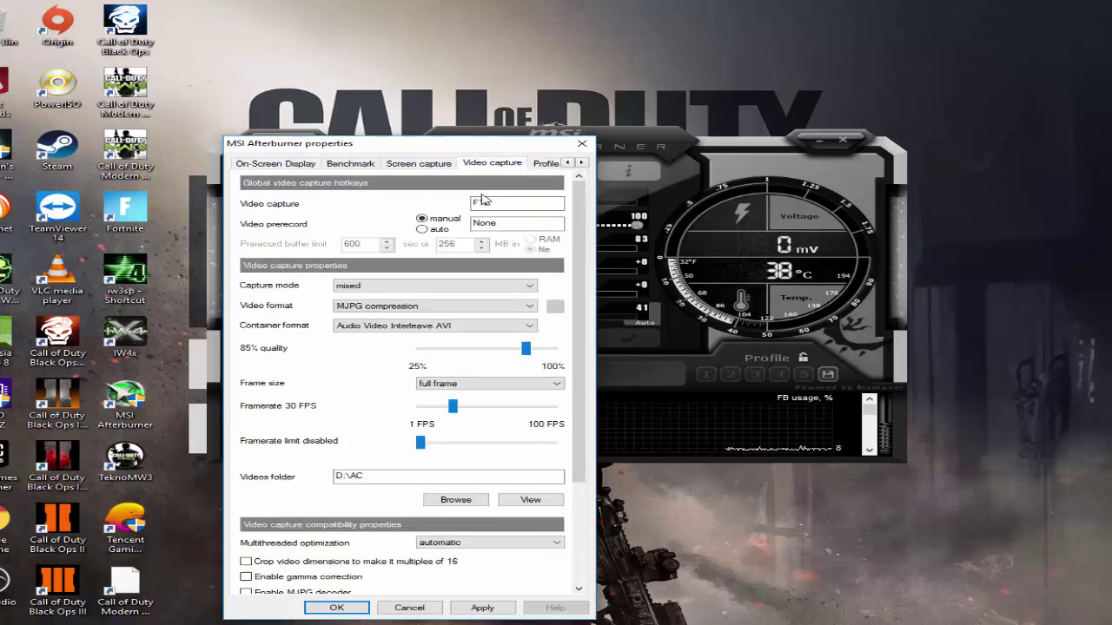
pyautogui.moveTo(434, 144); pyautogui.dragTo(502, 79)
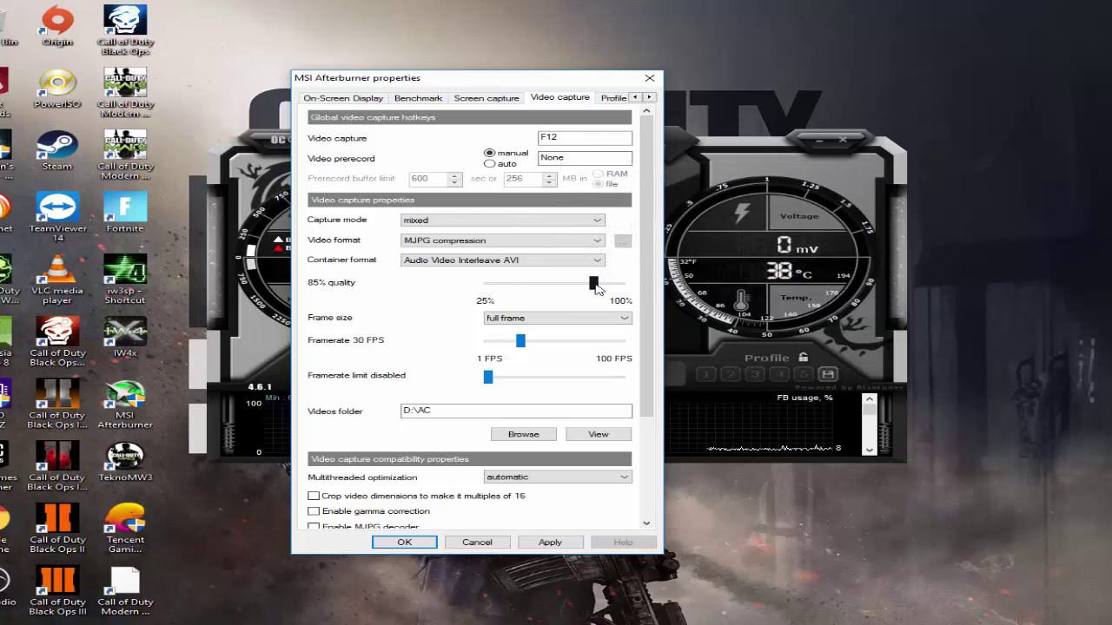
pyautogui.moveTo(591, 289)
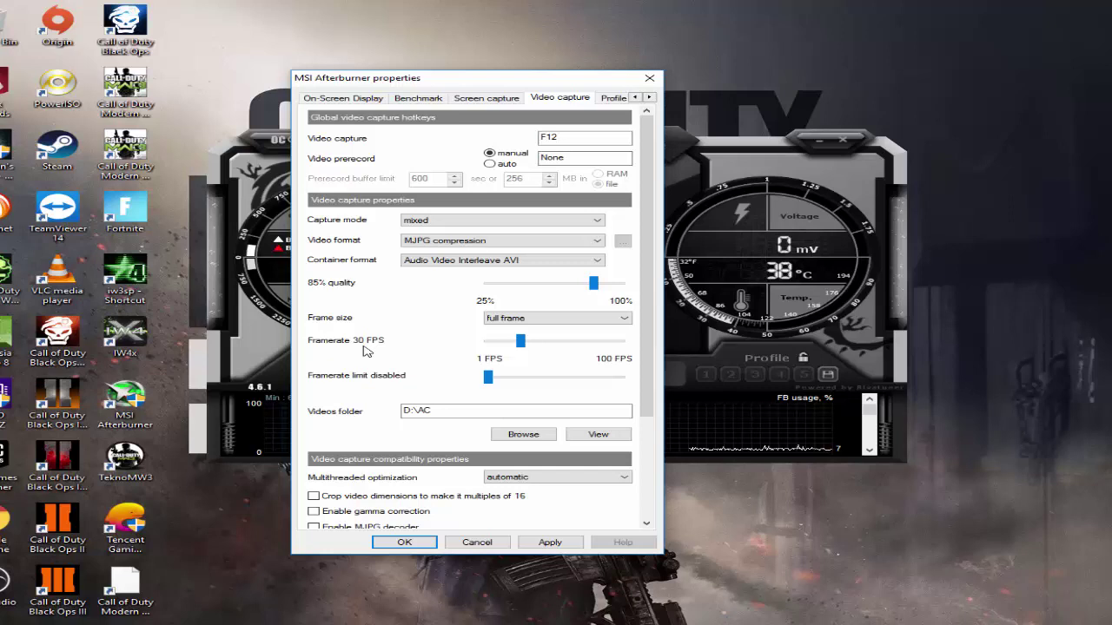
pyautogui.moveTo(336, 391)
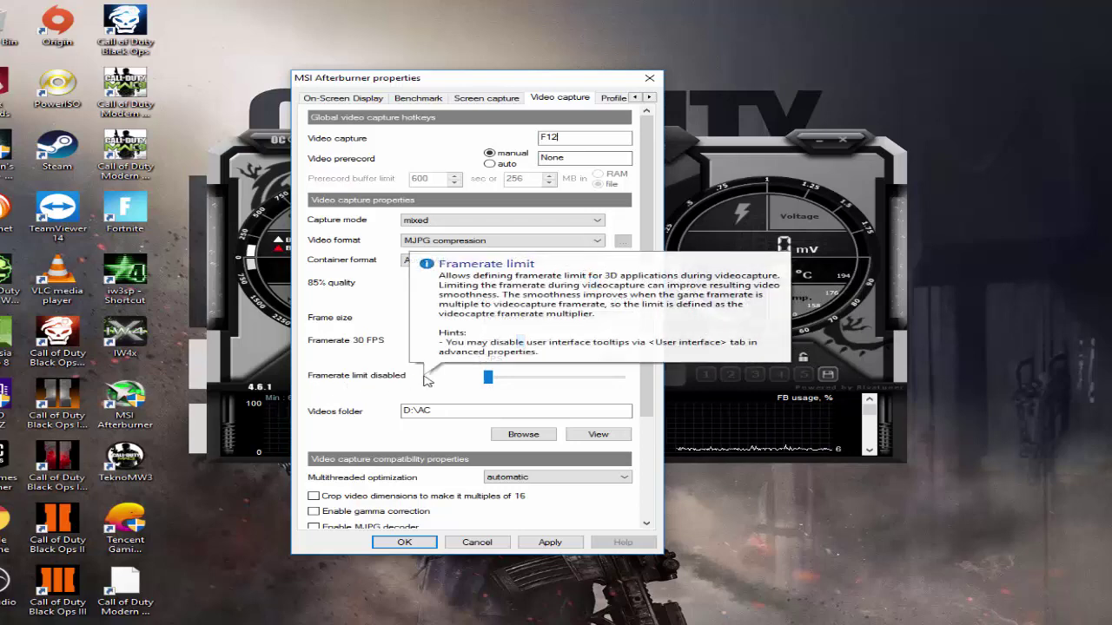
# Step: Review the video compatibility, capture format and audio capture settings, and accept the Afterburner properties
pyautogui.moveTo(653, 348); pyautogui.dragTo(651, 391)
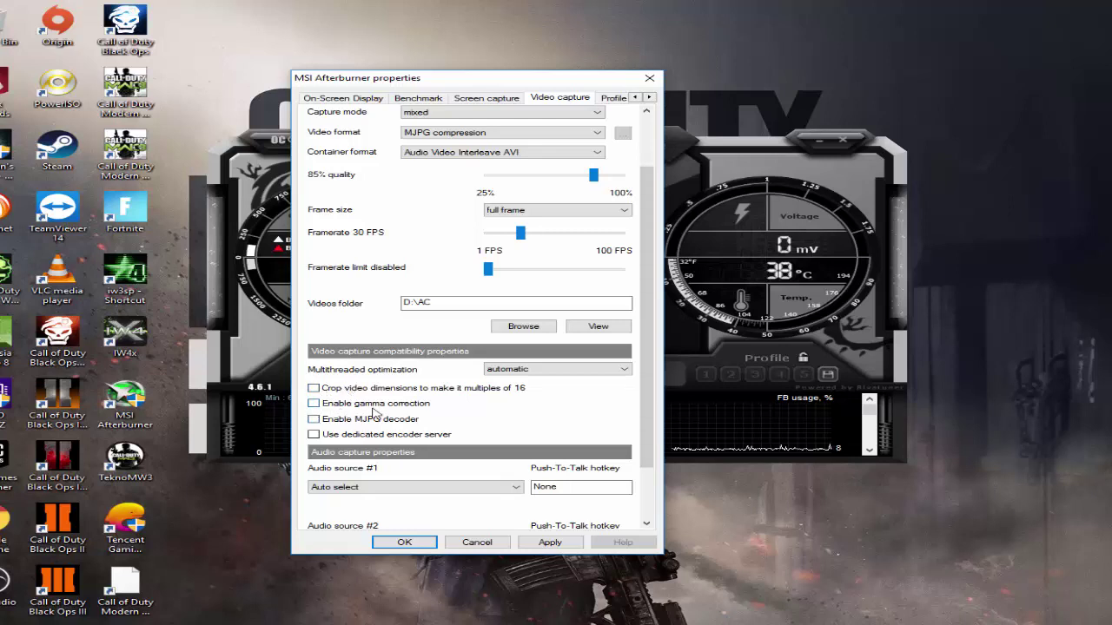
pyautogui.moveTo(375, 412)
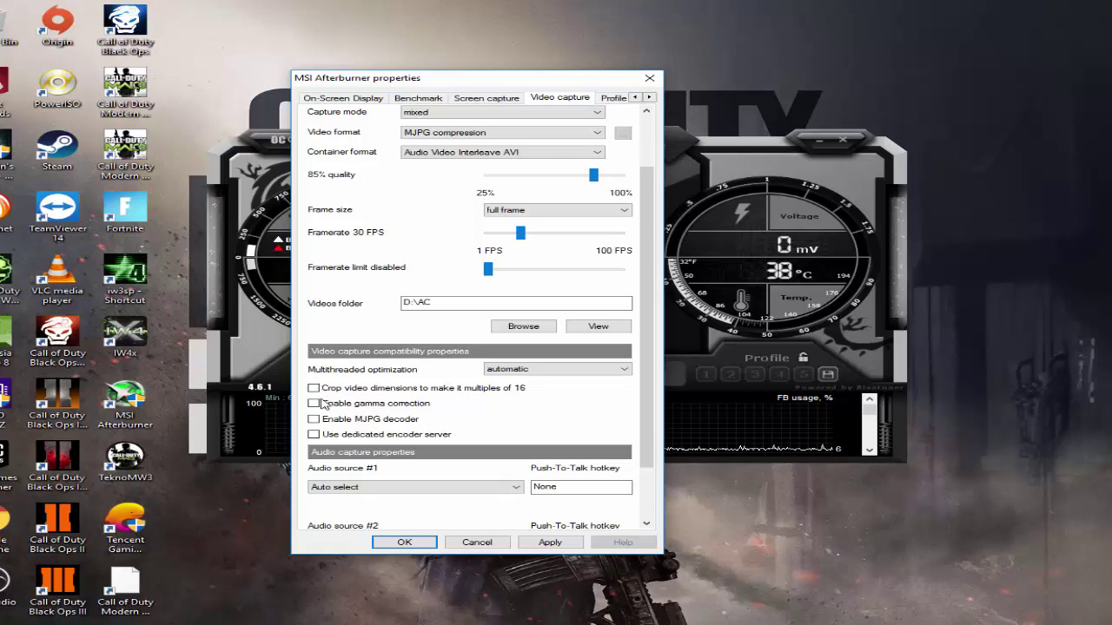
pyautogui.moveTo(315, 408)
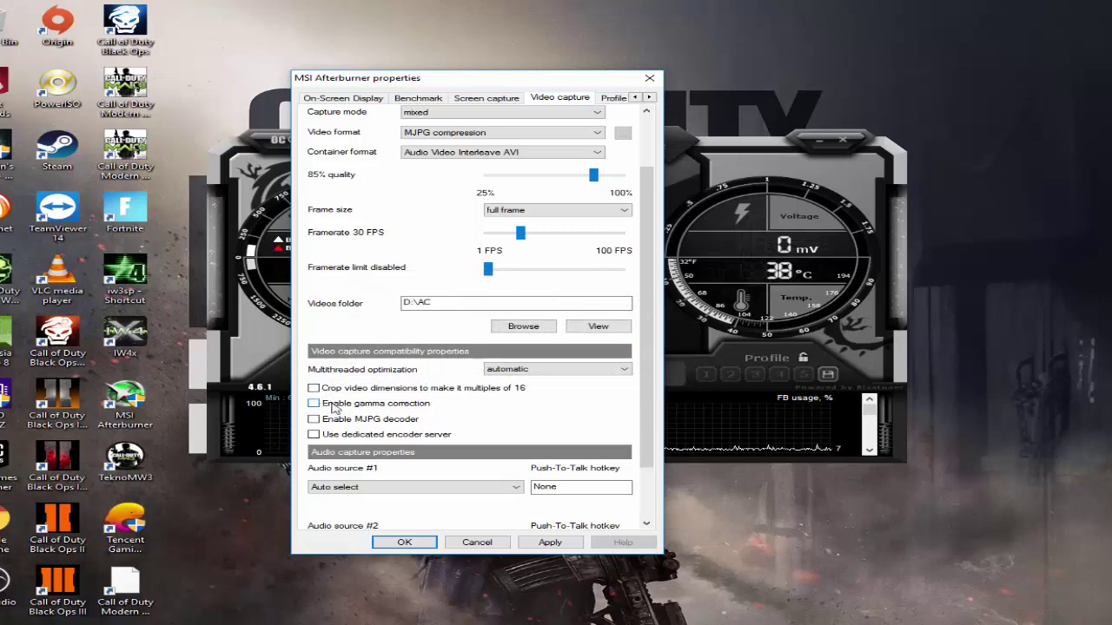
pyautogui.moveTo(647, 355); pyautogui.dragTo(633, 248)
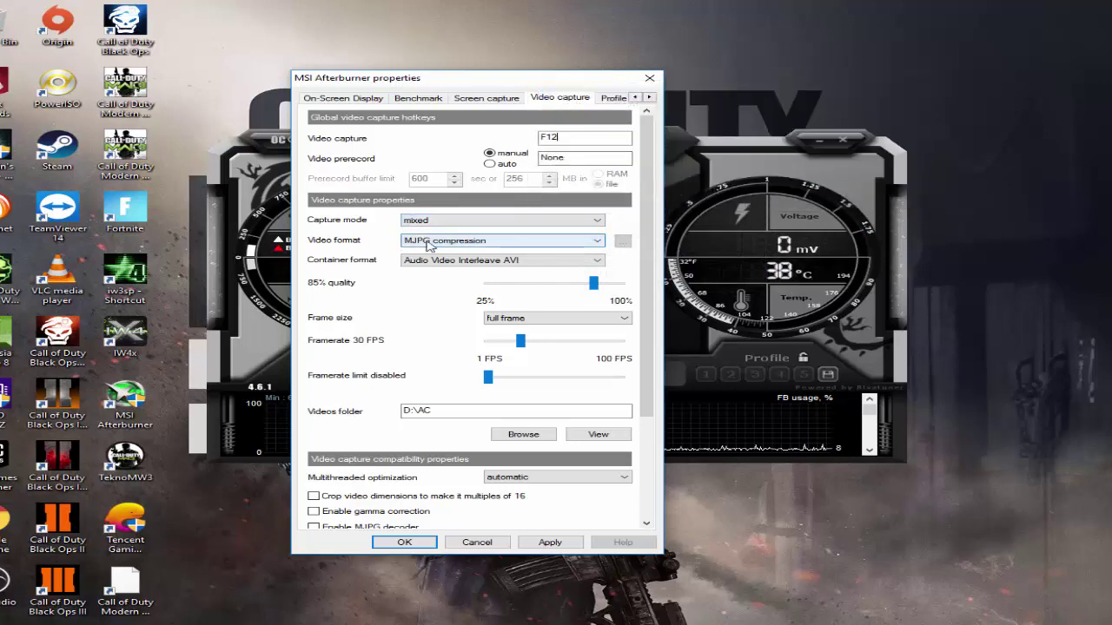
pyautogui.moveTo(519, 251)
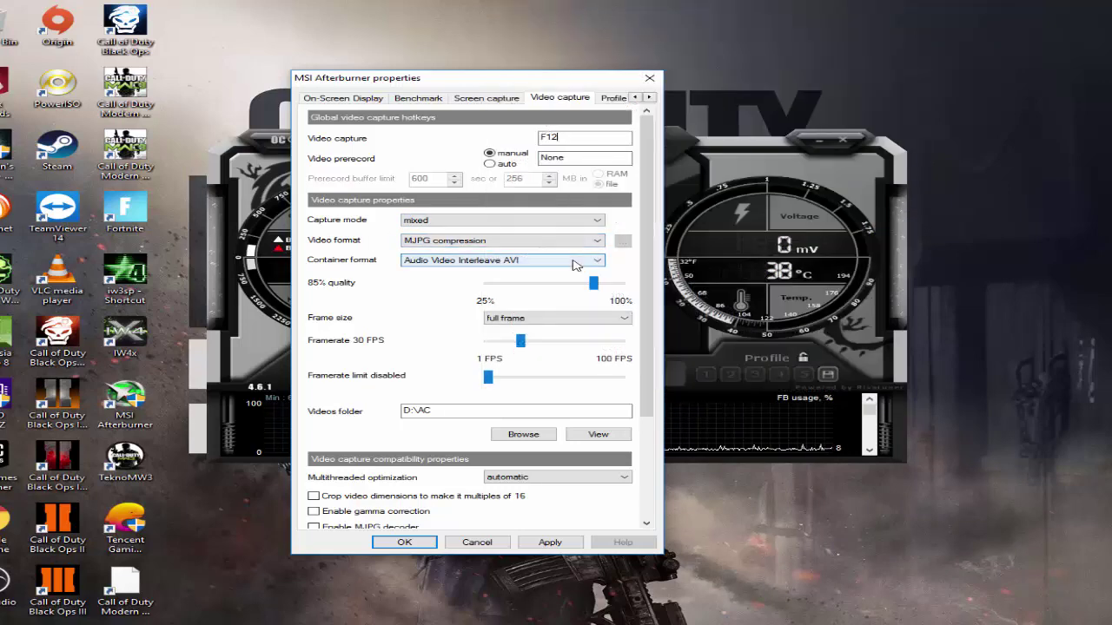
pyautogui.moveTo(573, 264)
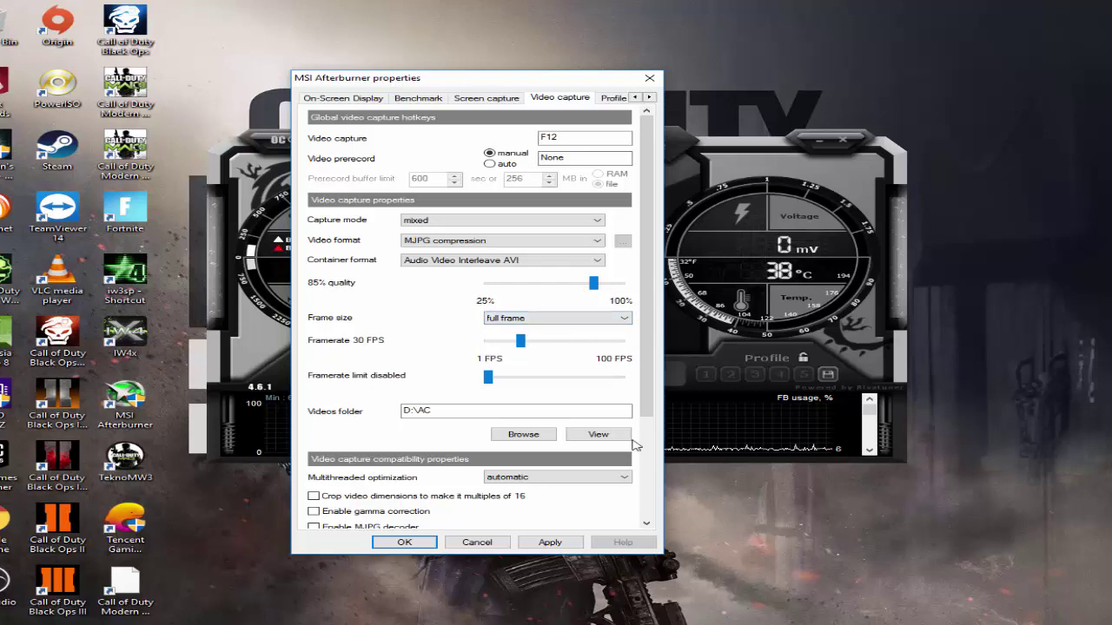
pyautogui.moveTo(646, 296); pyautogui.dragTo(656, 401)
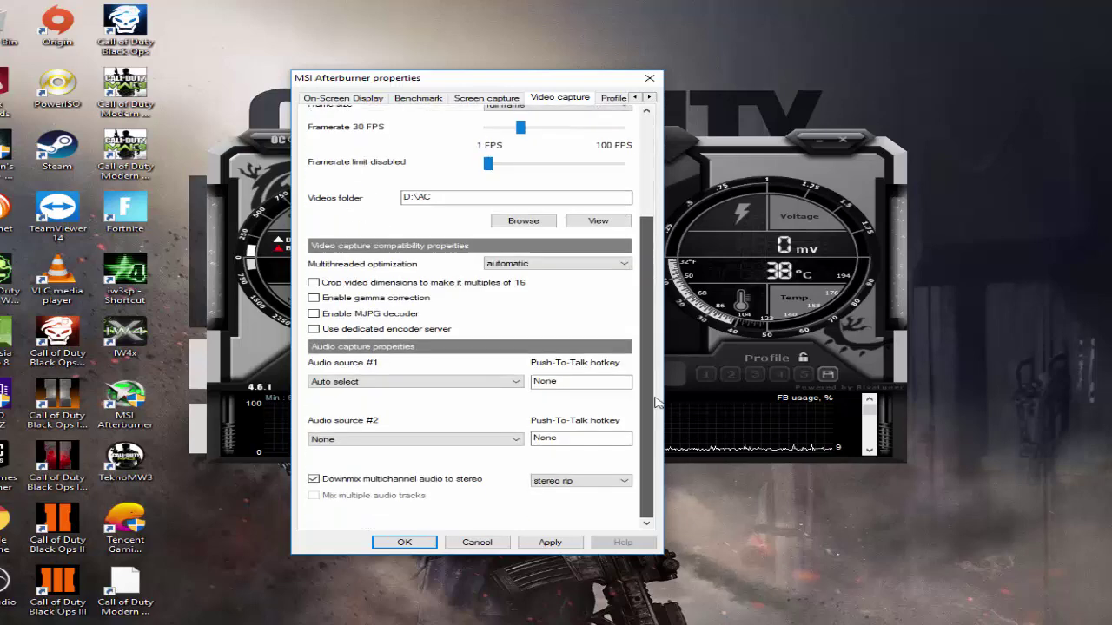
pyautogui.click(419, 543)
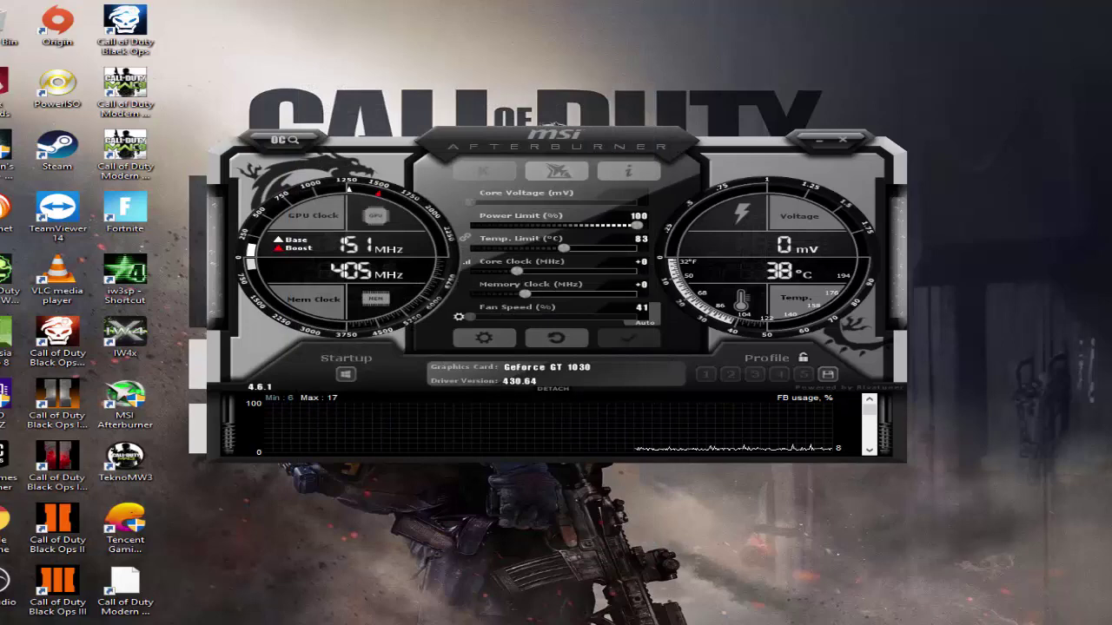
# Step: Check the Raster 3D font settings in RivaTuner Statistics Server without changing them, and minimize its window
pyautogui.moveTo(280, 17); pyautogui.dragTo(613, 58)
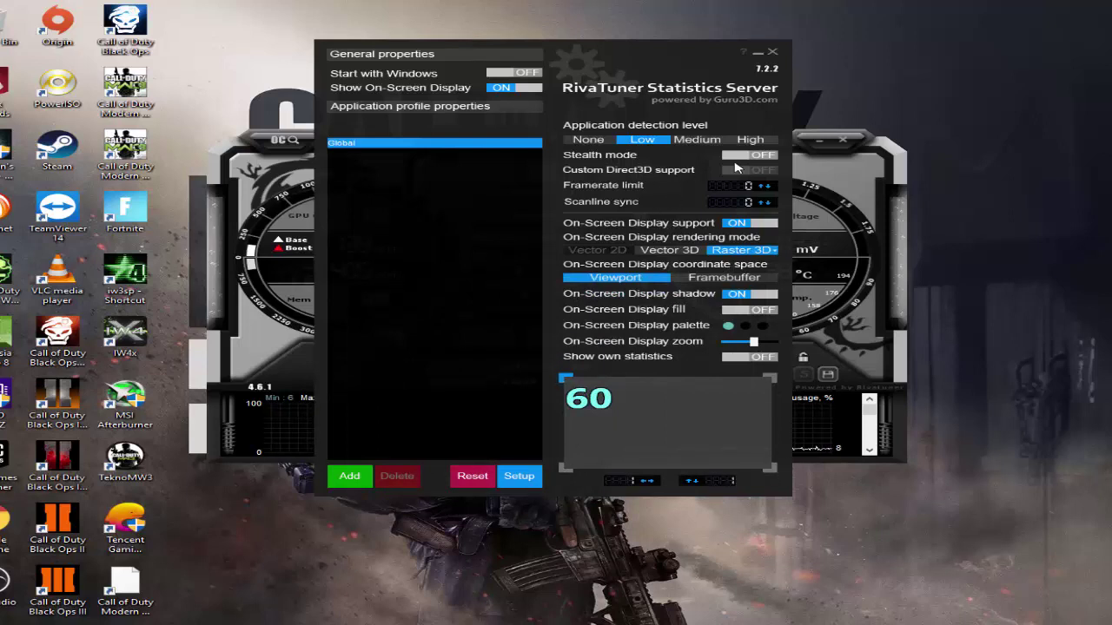
pyautogui.click(758, 249)
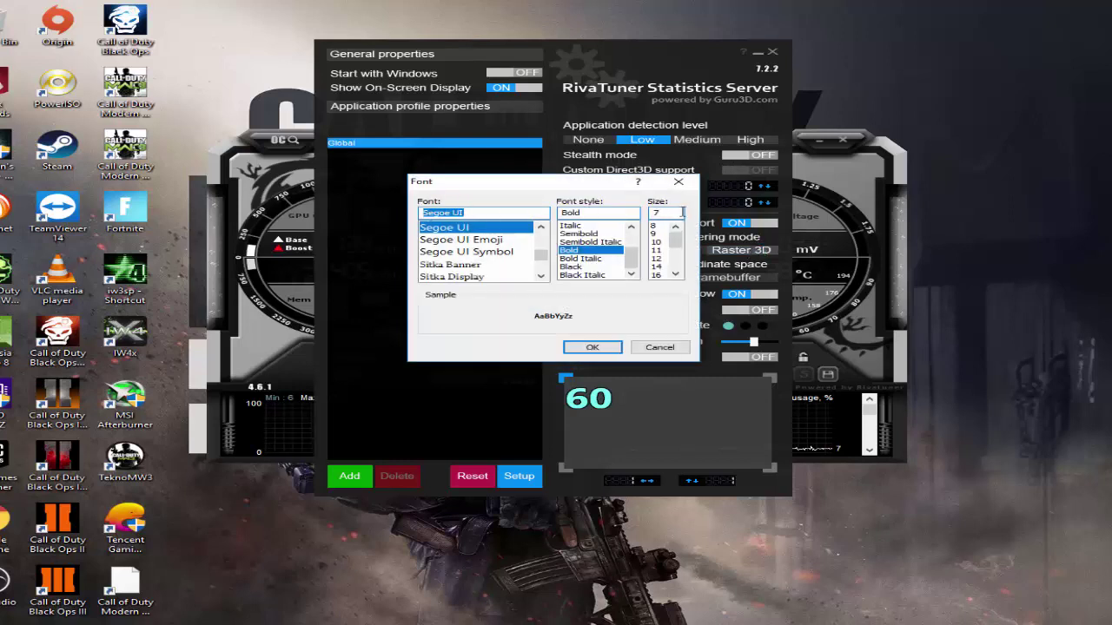
pyautogui.click(678, 181)
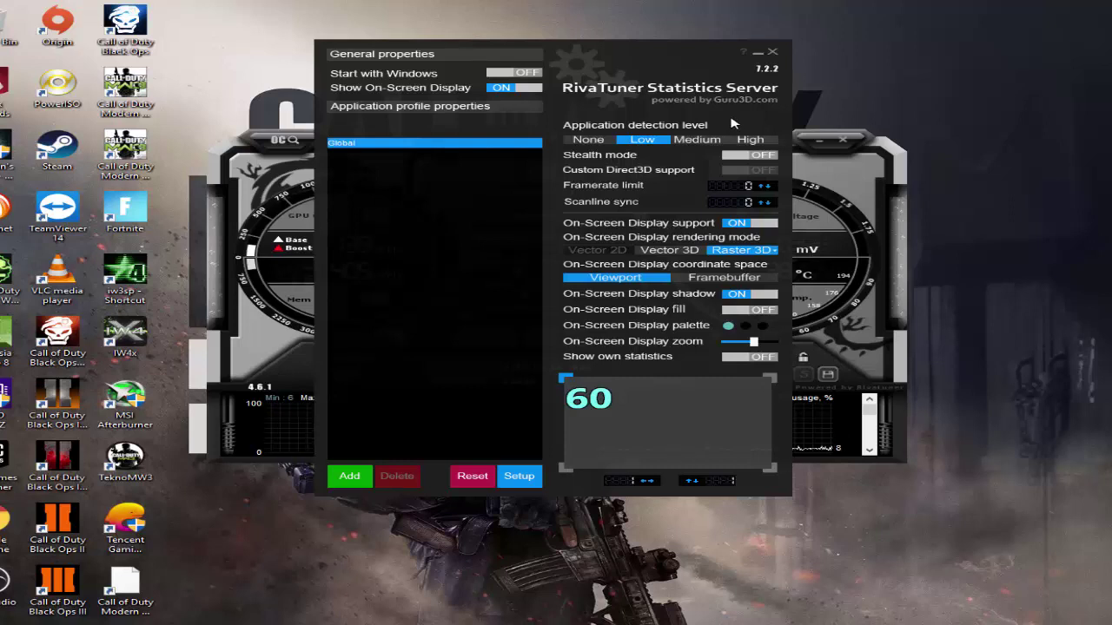
pyautogui.click(758, 53)
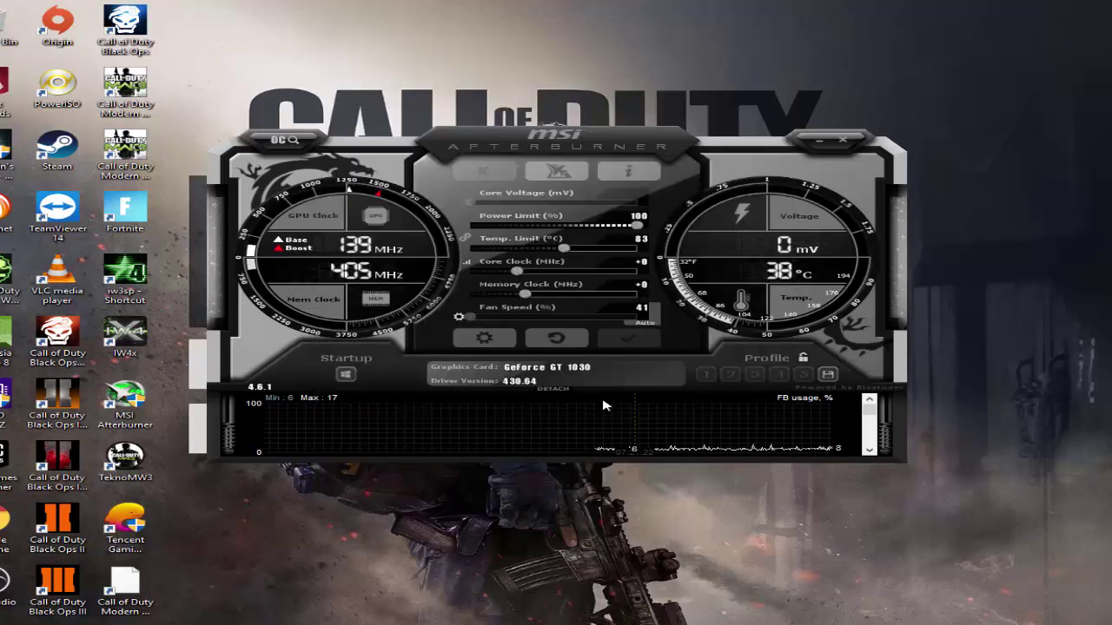